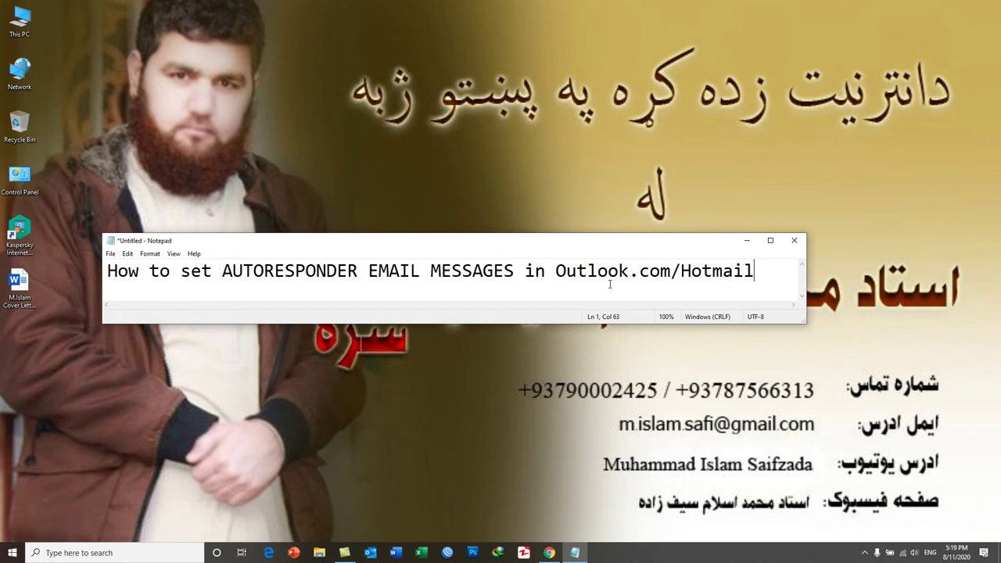
Minimize the Notepad note titled 'How to set AUTORESPONDER EMAIL MESSAGES in Outlook.com/Hotmail'
click(566, 553)
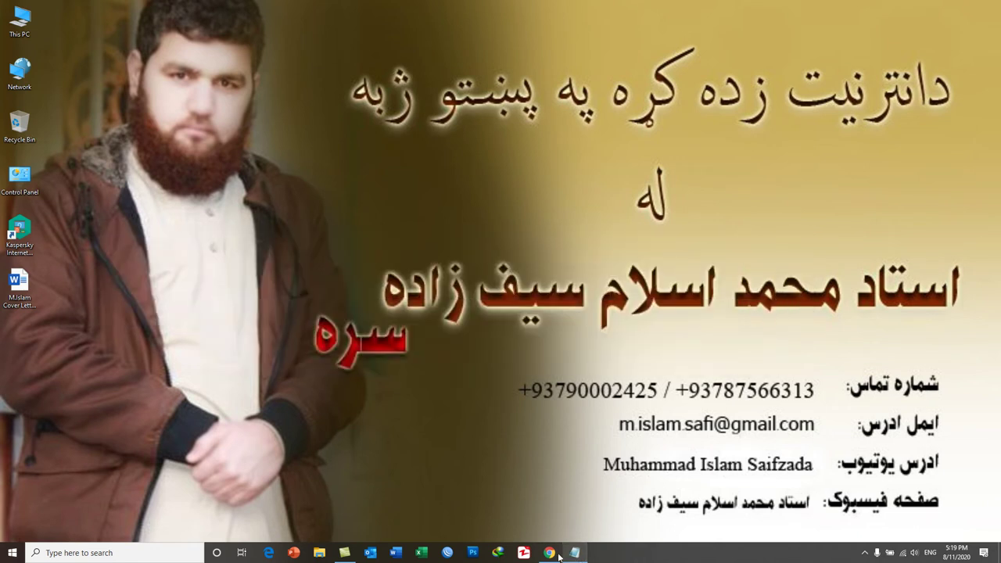
Bring Chrome back up and sign in to Outlook.com with the account's email and password
click(557, 553)
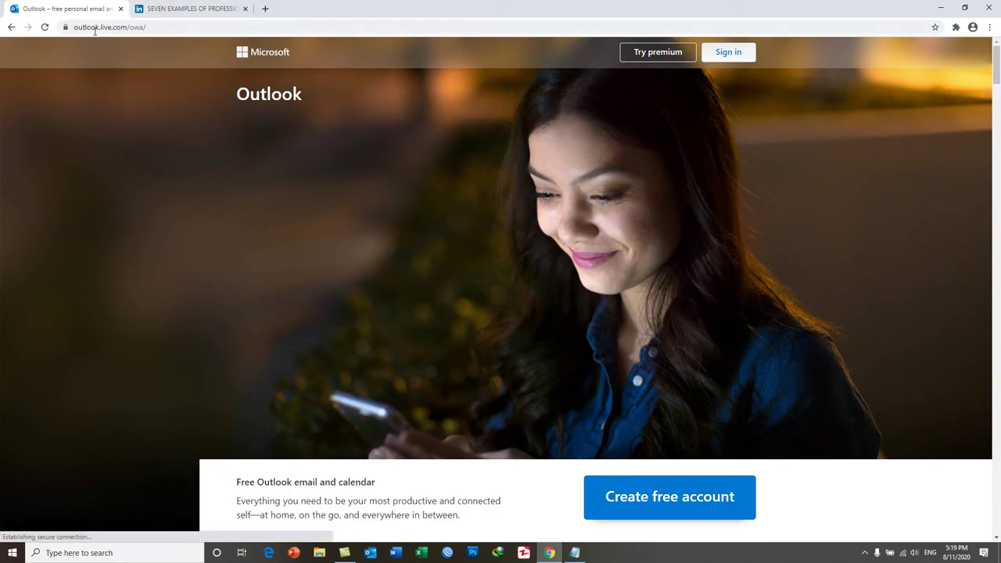
click(728, 53)
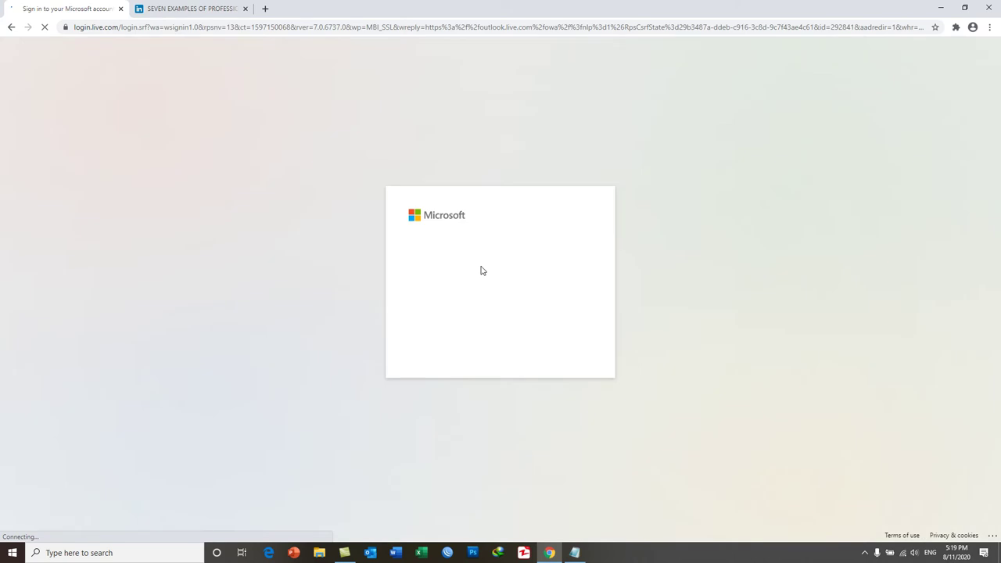
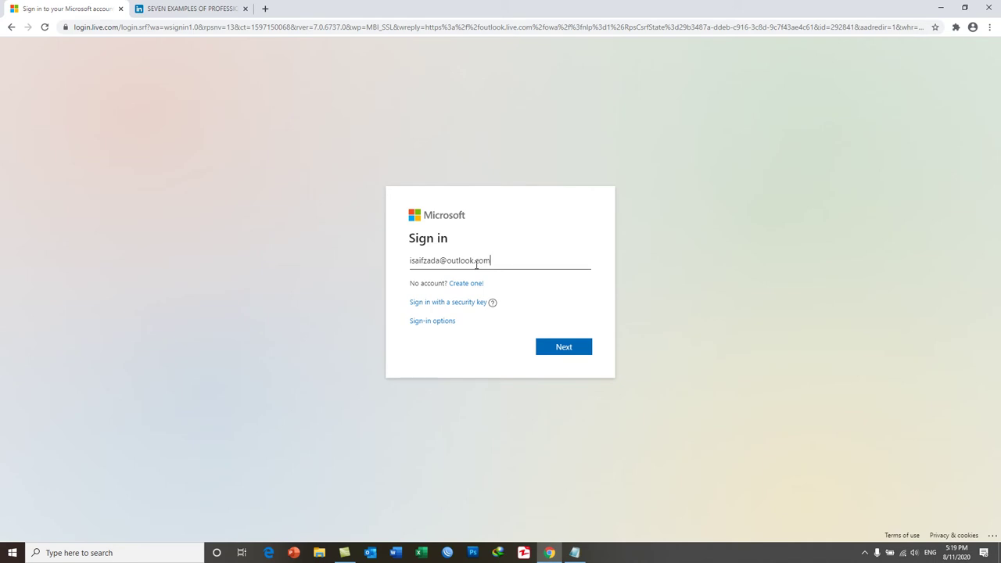
click(564, 347)
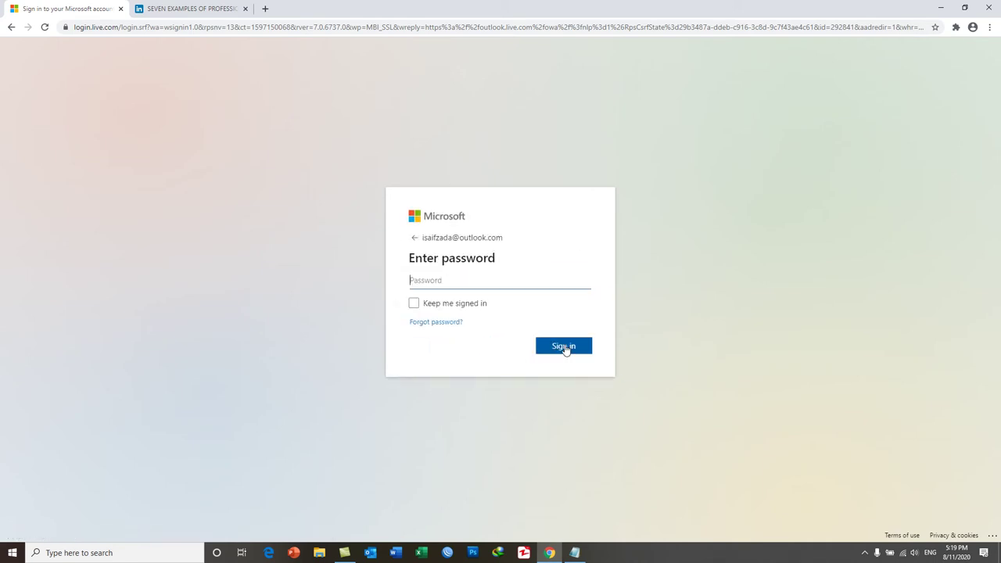
text(*************)
click(564, 348)
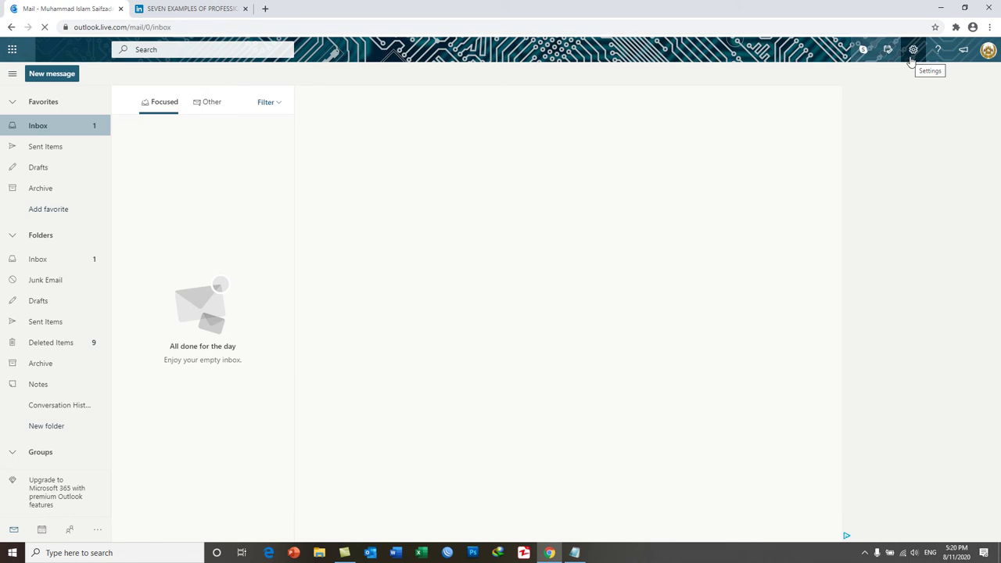
Open all Outlook settings, browse General, Calendar and People, then return to Mail
click(912, 54)
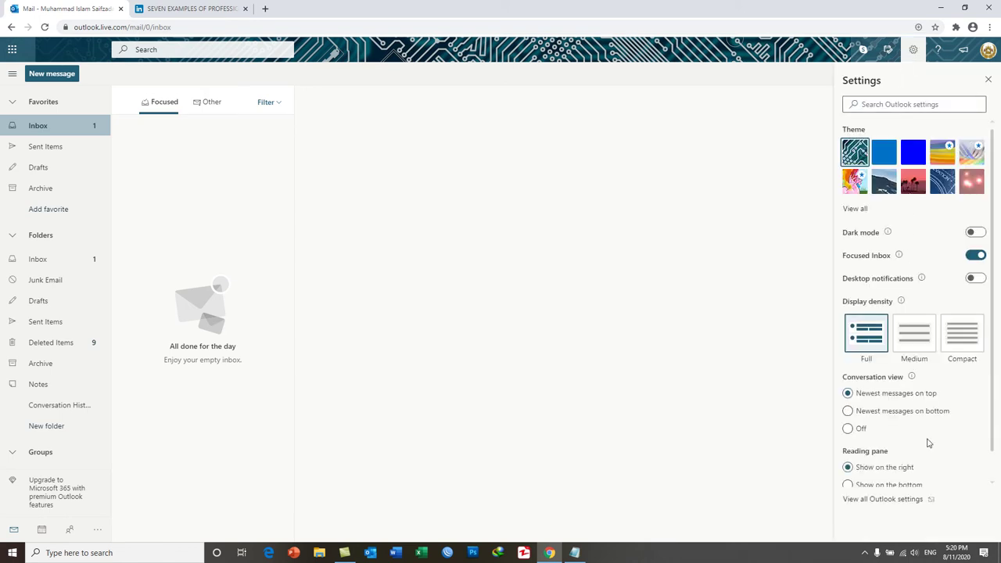
click(899, 499)
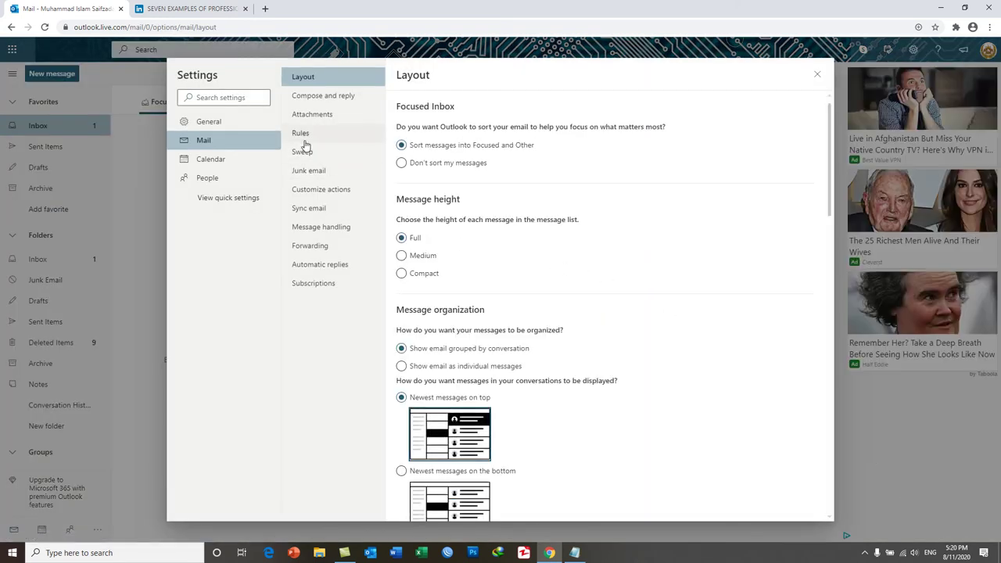
click(219, 125)
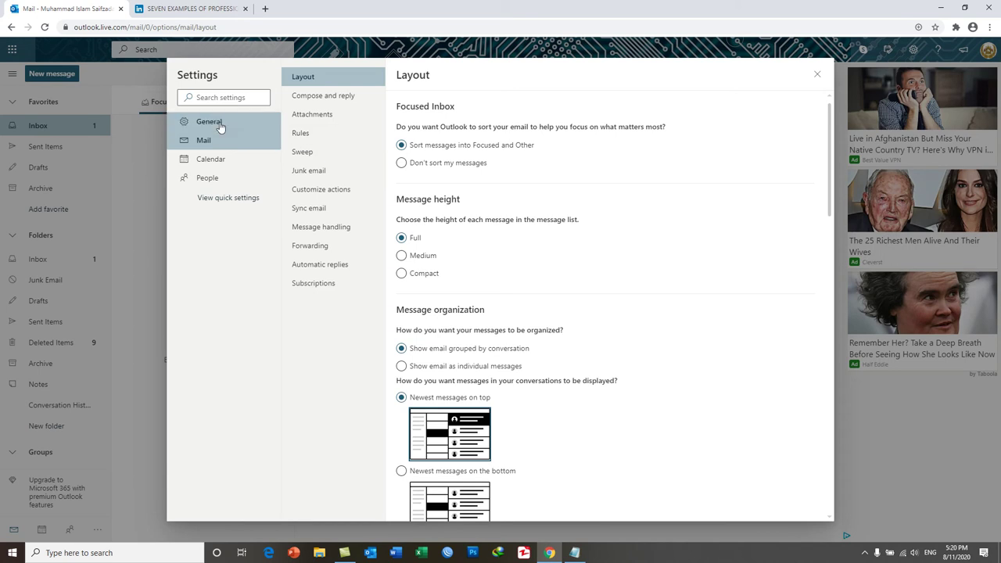
click(208, 143)
click(217, 161)
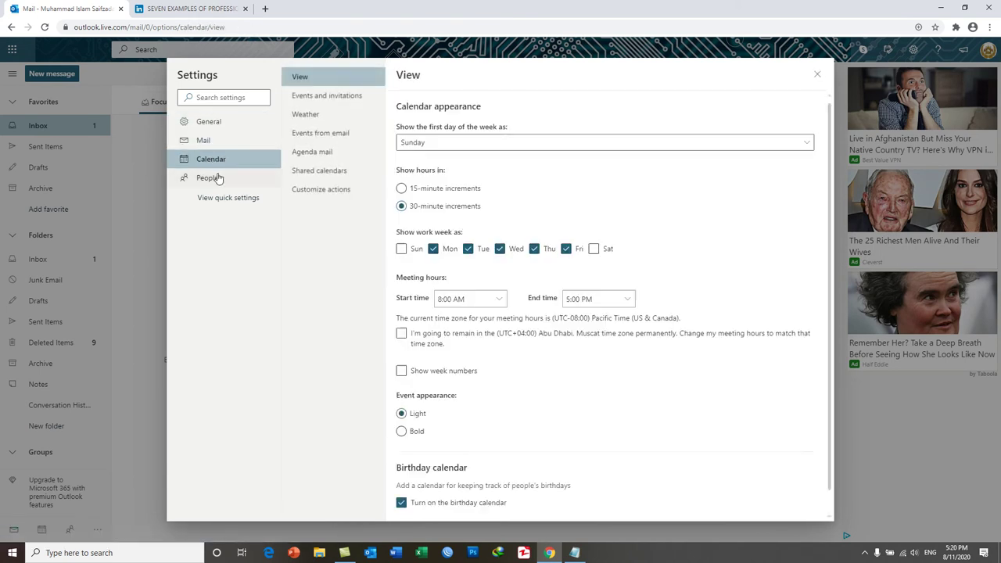
click(215, 178)
click(209, 146)
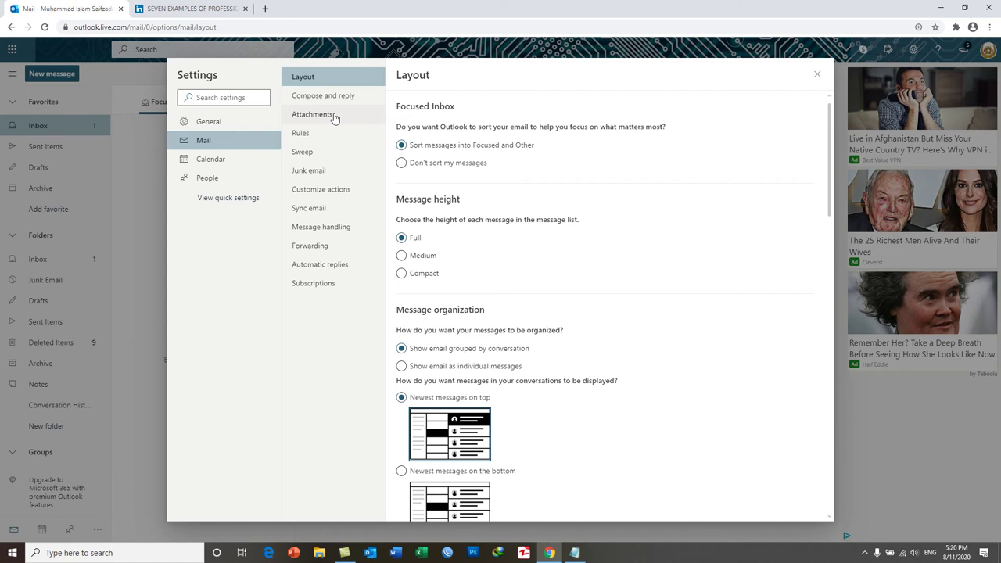
Switch on automatic replies in Mail settings and review the pre-filled out-of-office text
click(330, 271)
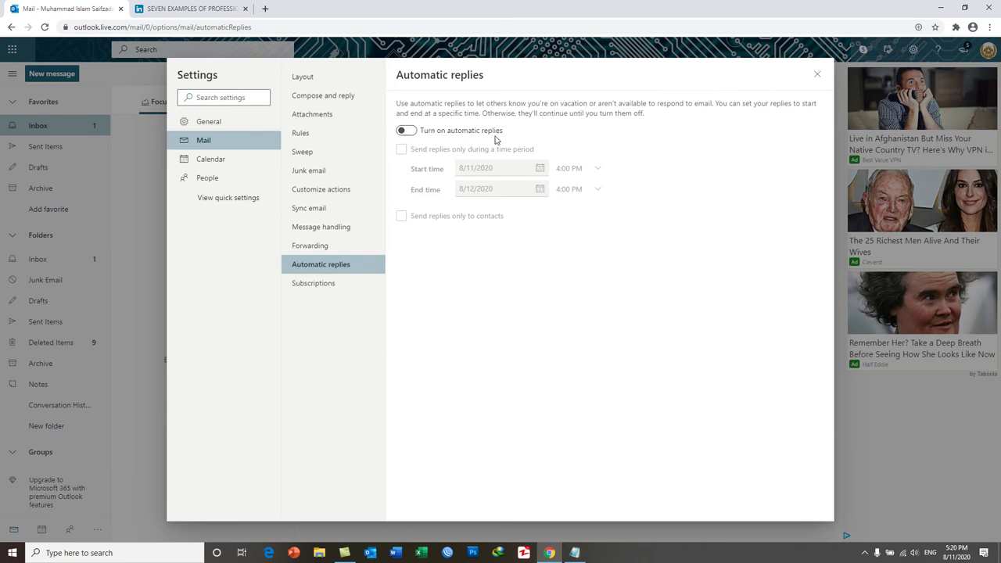
click(406, 130)
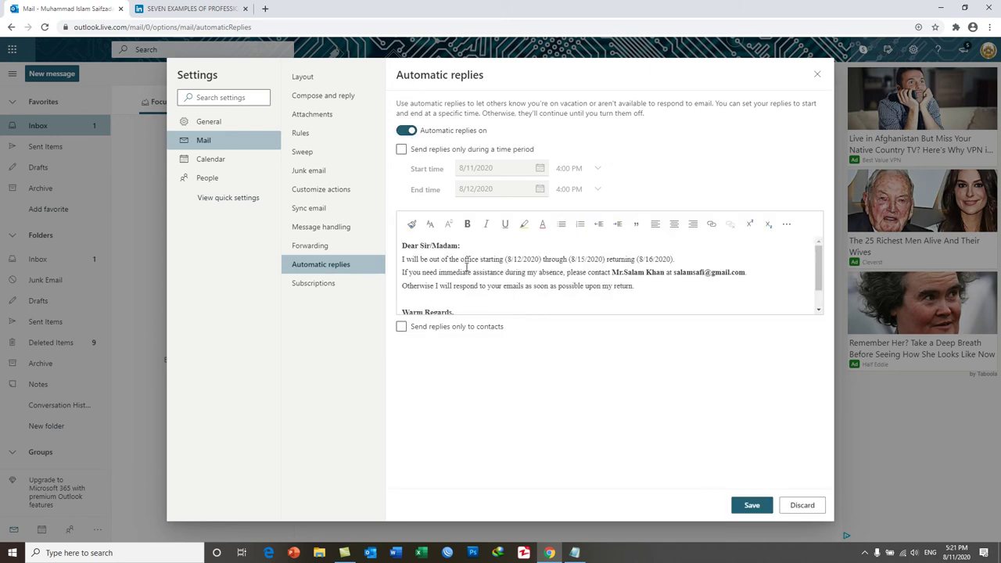
scroll(467, 267, down, 1)
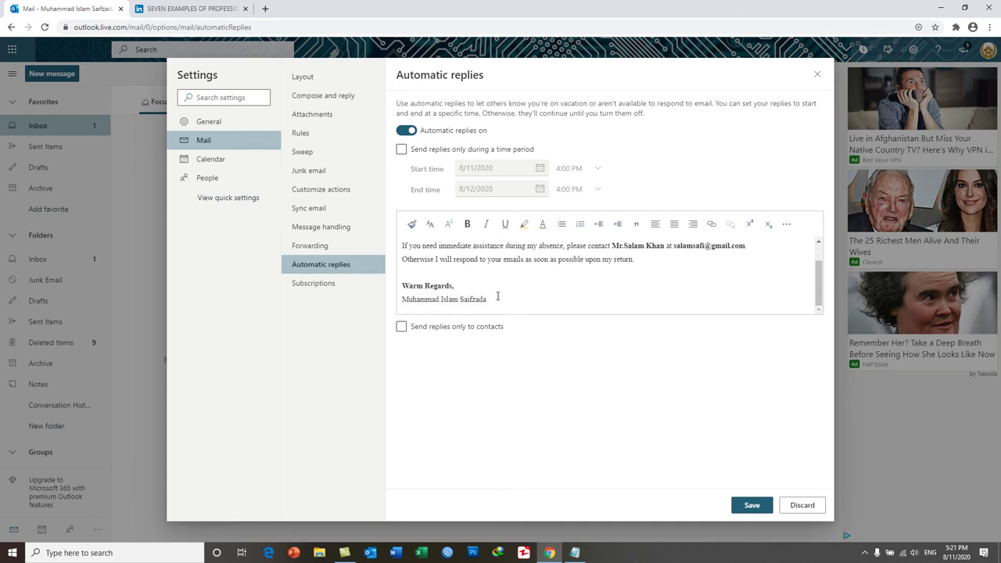
drag(505, 299, 400, 249)
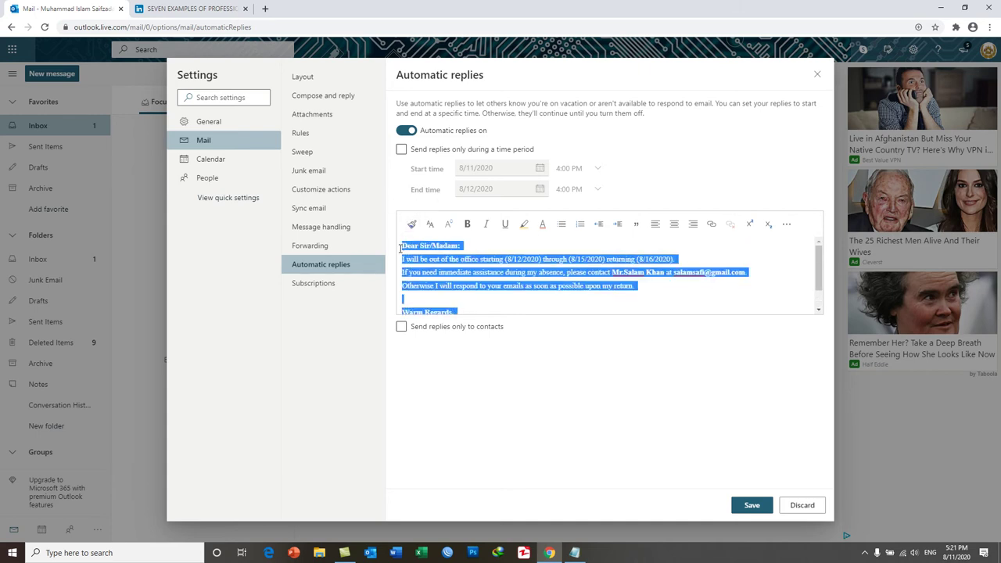
click(510, 259)
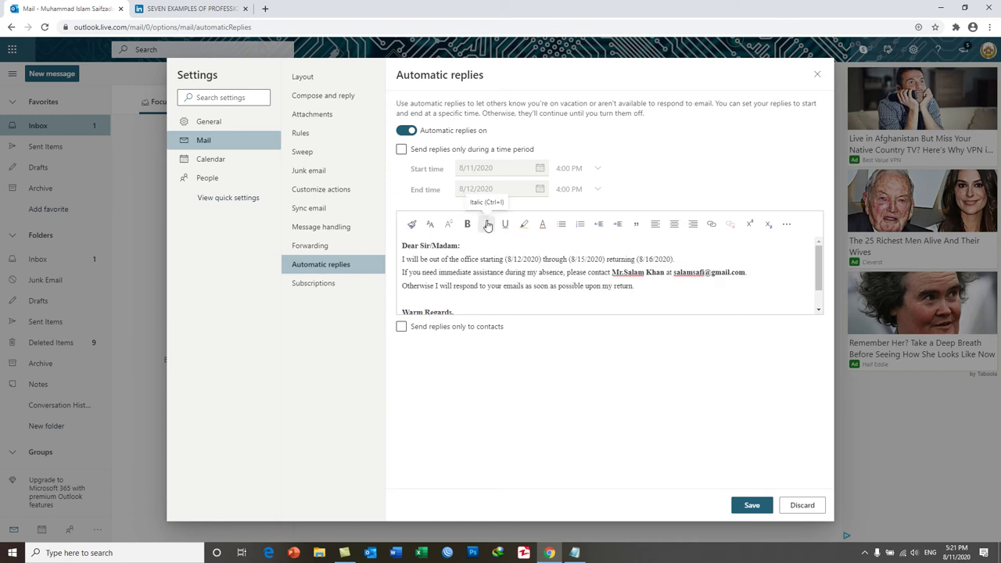
Limit automatic replies to a time period from 8/12/2020 to 8/15/2020
click(401, 150)
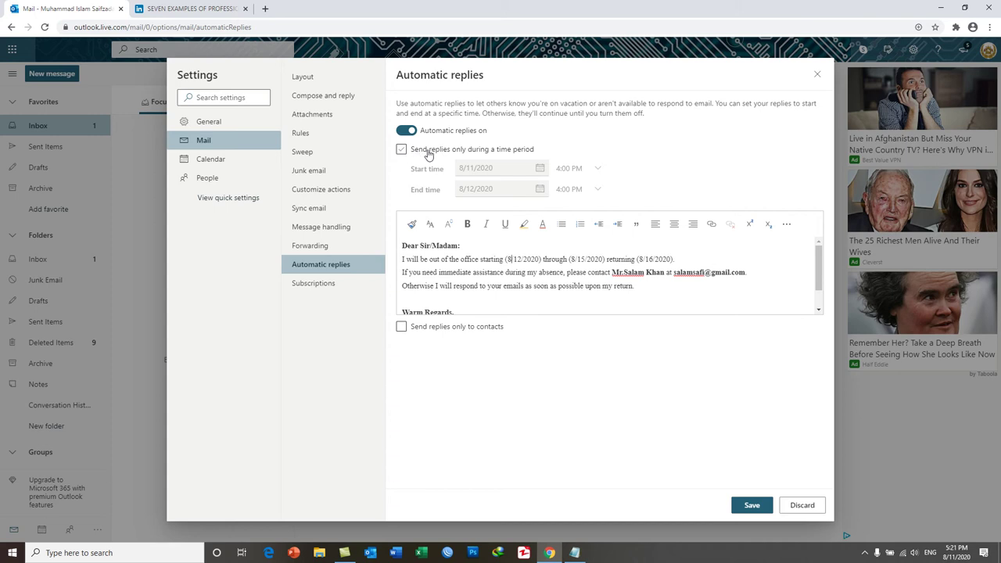
click(531, 152)
click(401, 149)
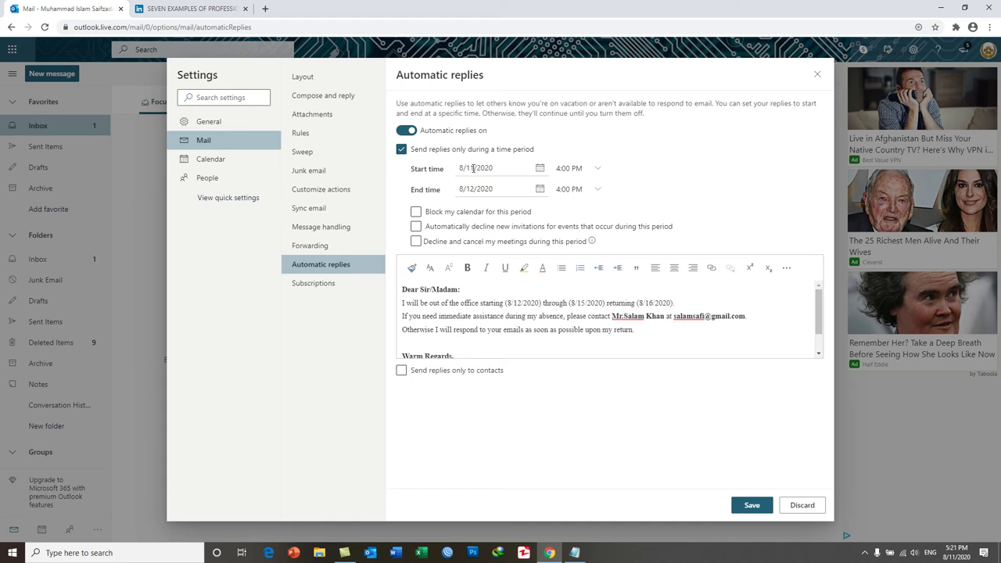
click(474, 168)
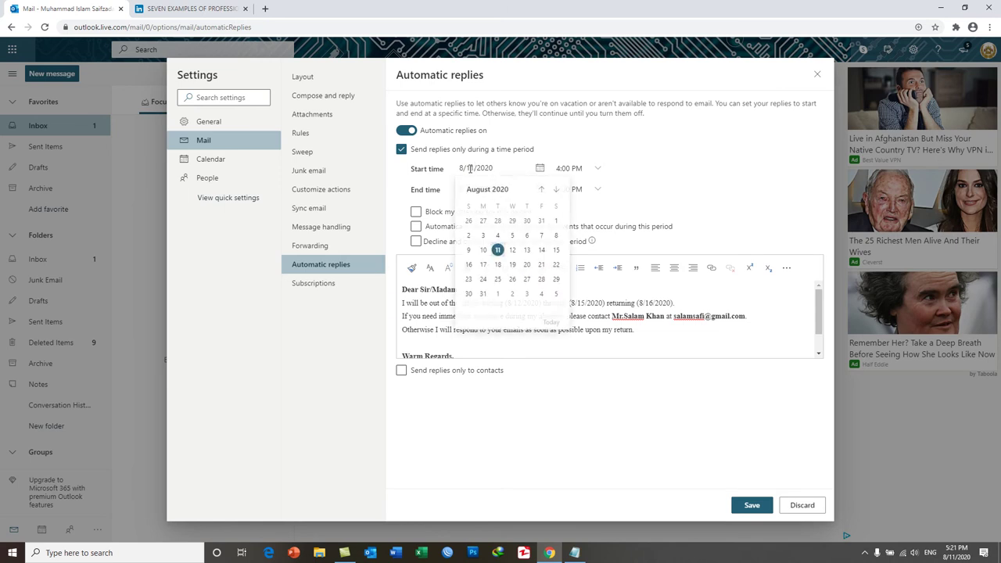
click(513, 250)
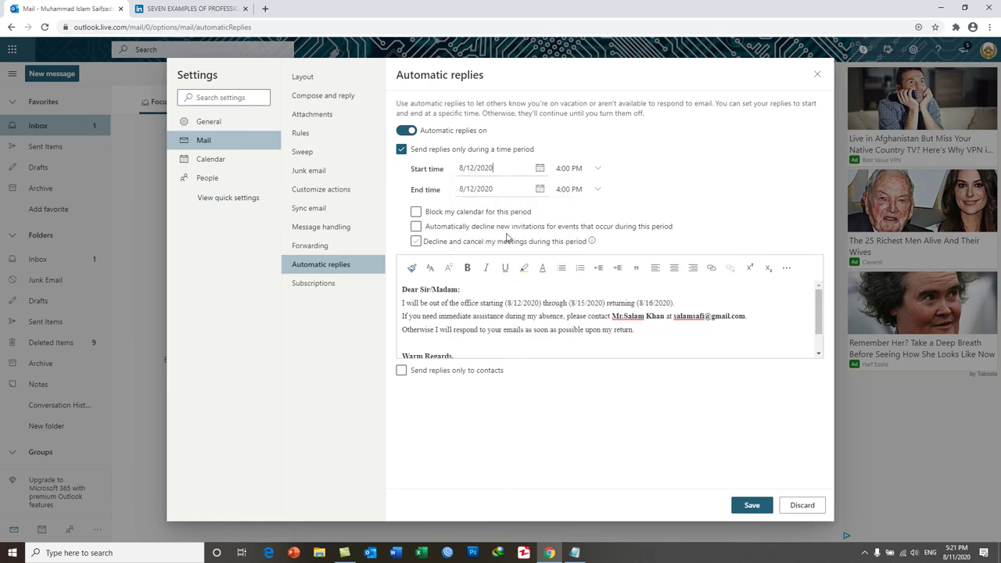
click(475, 188)
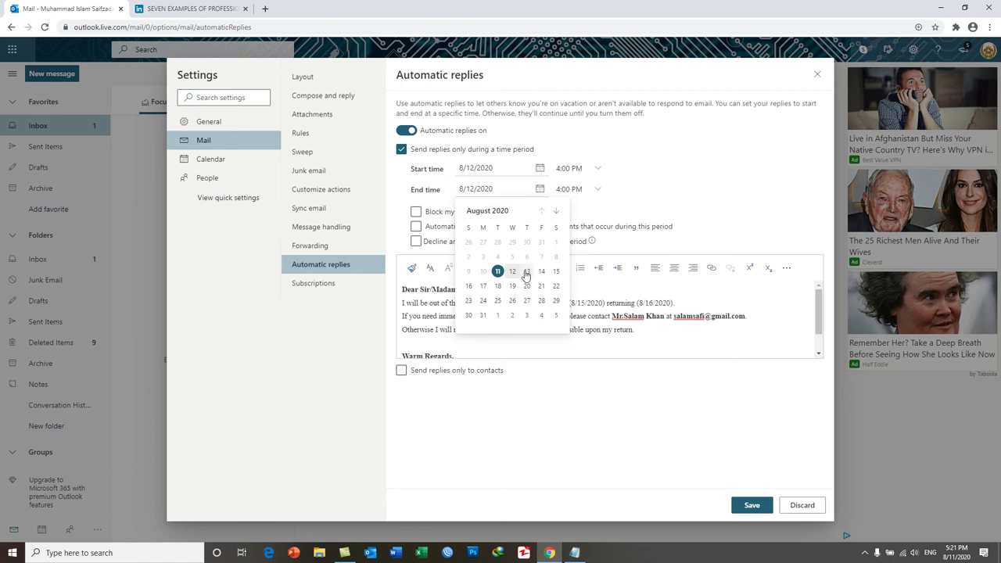
click(556, 272)
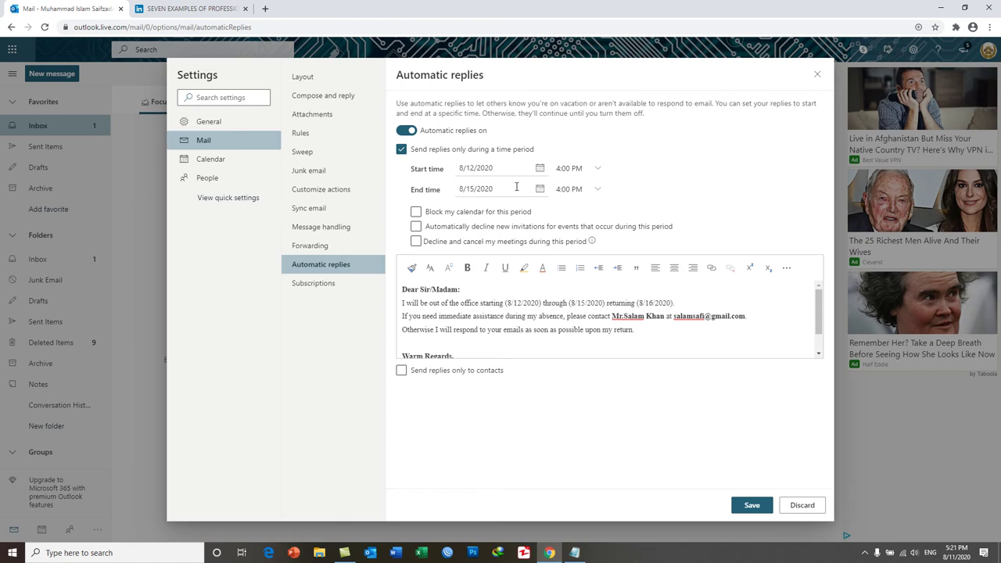
click(514, 303)
Set the start time to 8:00 AM, keeping the end time at 4:00 PM
click(599, 169)
click(612, 181)
click(611, 181)
click(611, 181)
click(611, 182)
click(612, 182)
click(612, 182)
click(611, 181)
click(611, 181)
click(611, 182)
click(611, 182)
click(612, 182)
click(612, 182)
click(612, 181)
click(612, 181)
click(612, 182)
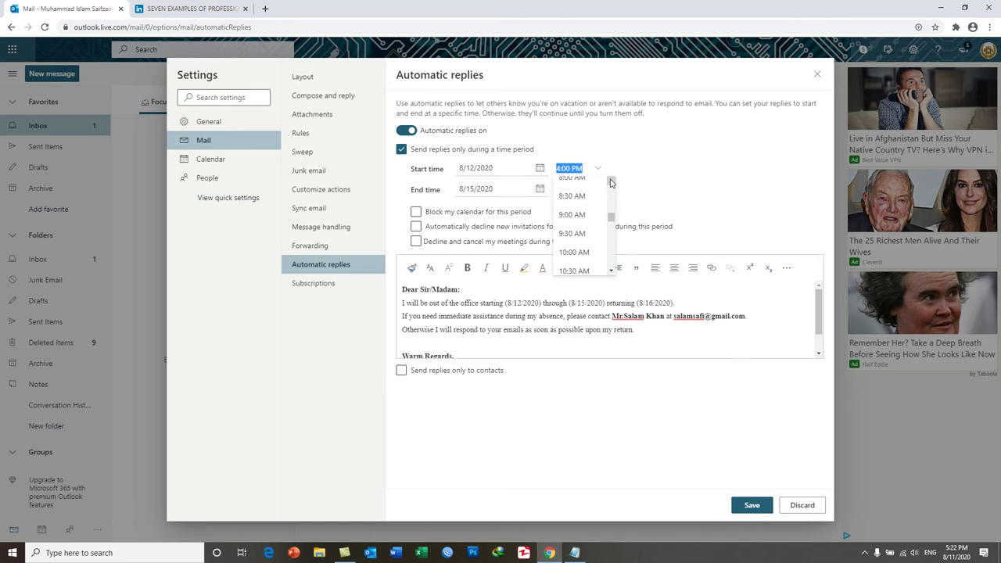
click(612, 181)
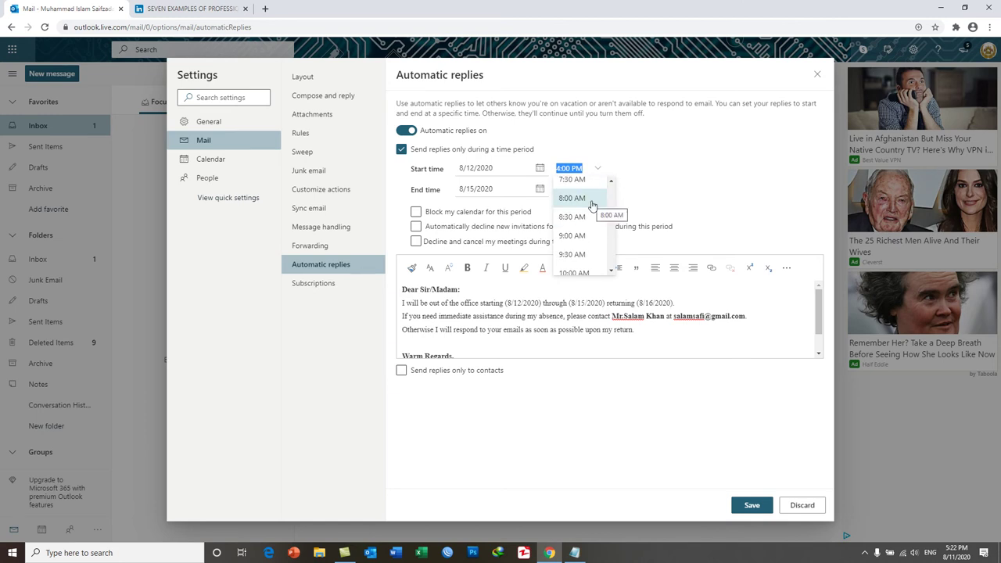
click(592, 205)
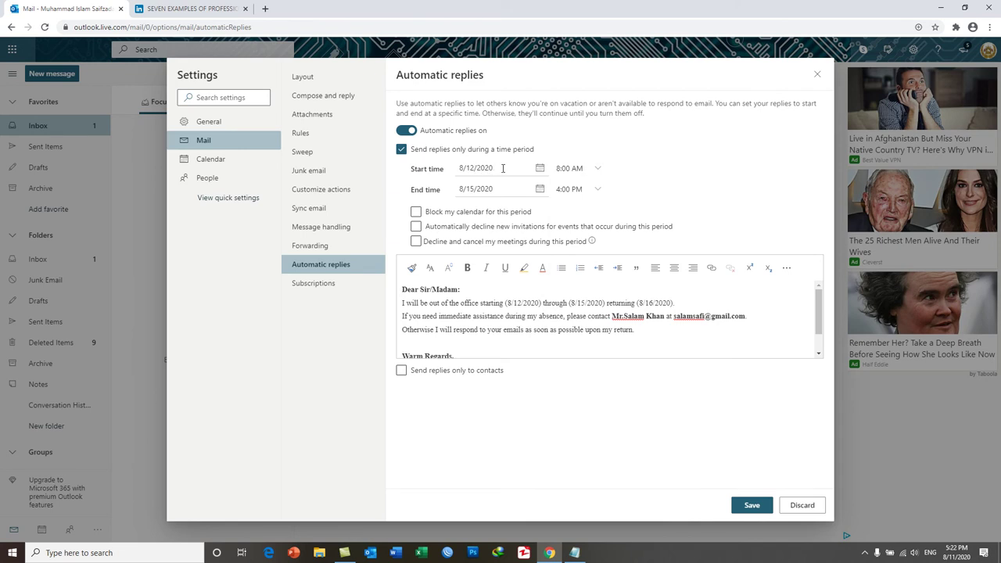
click(571, 169)
triple_click(533, 315)
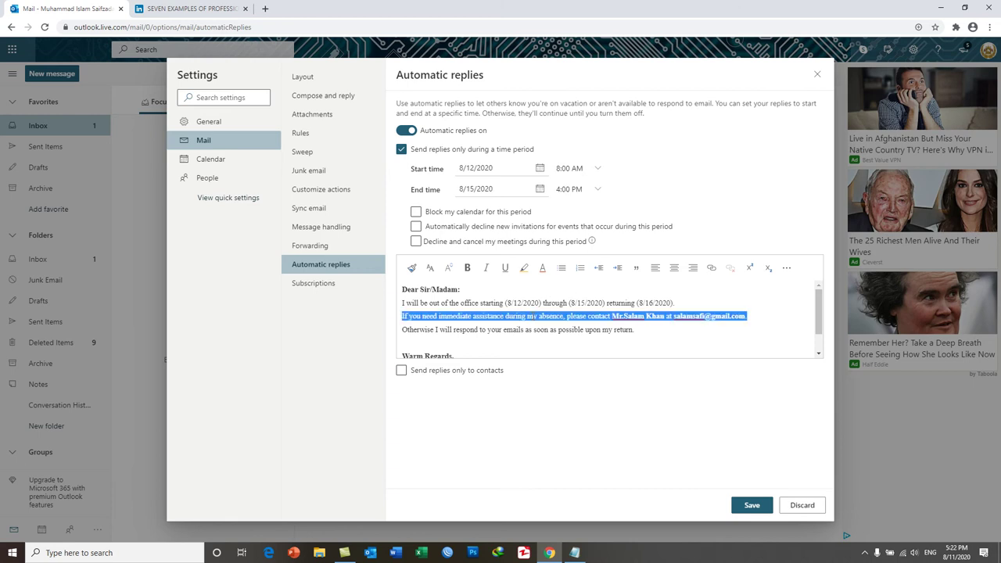
click(494, 334)
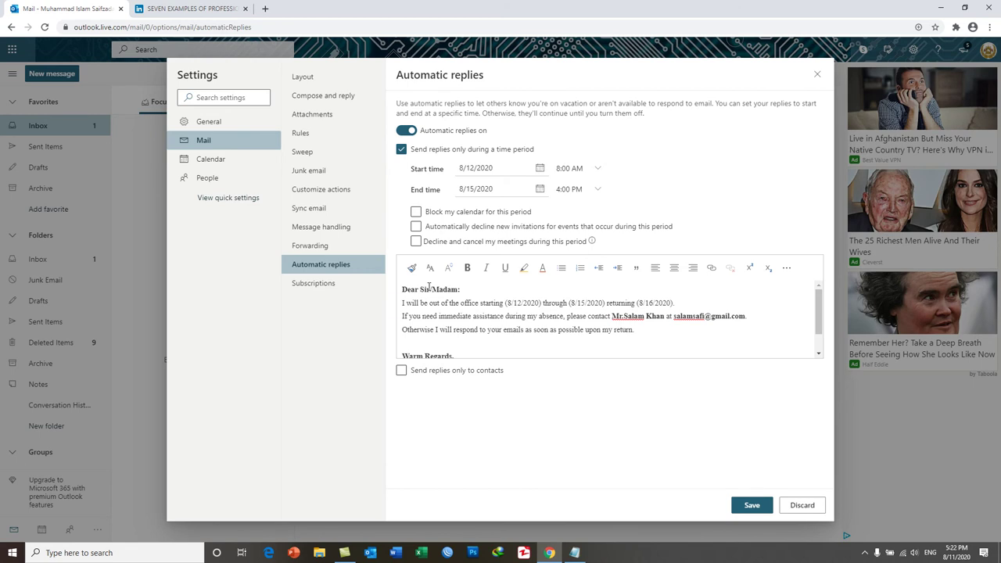
click(426, 289)
click(512, 304)
drag(599, 304, 511, 300)
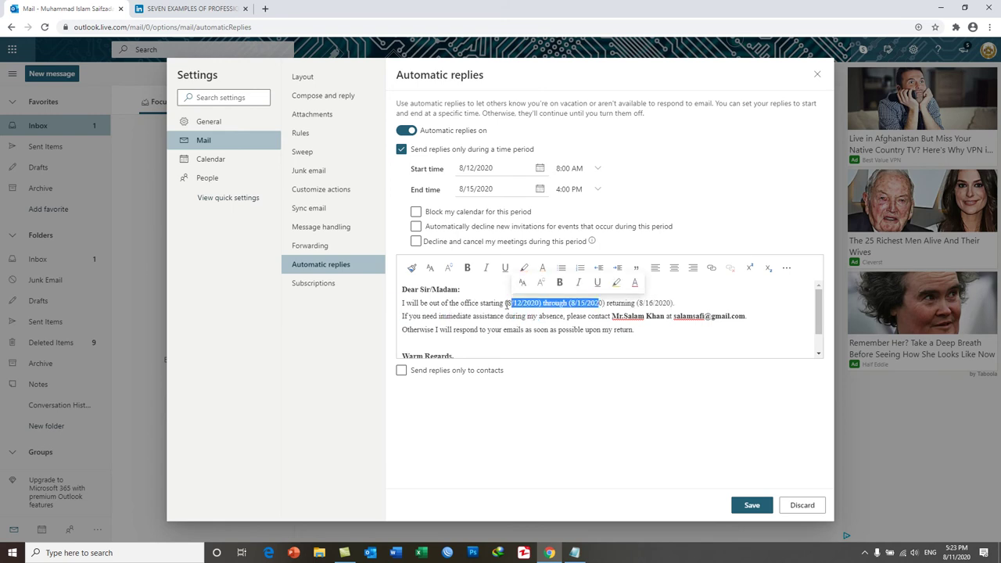
click(507, 303)
double_click(580, 303)
click(648, 302)
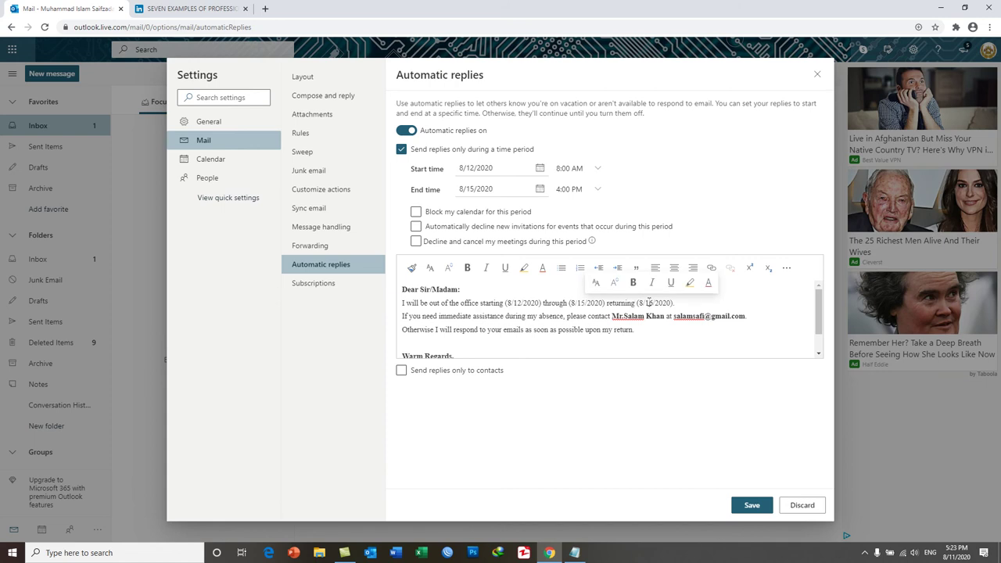
key(BackSpace)
text(6)
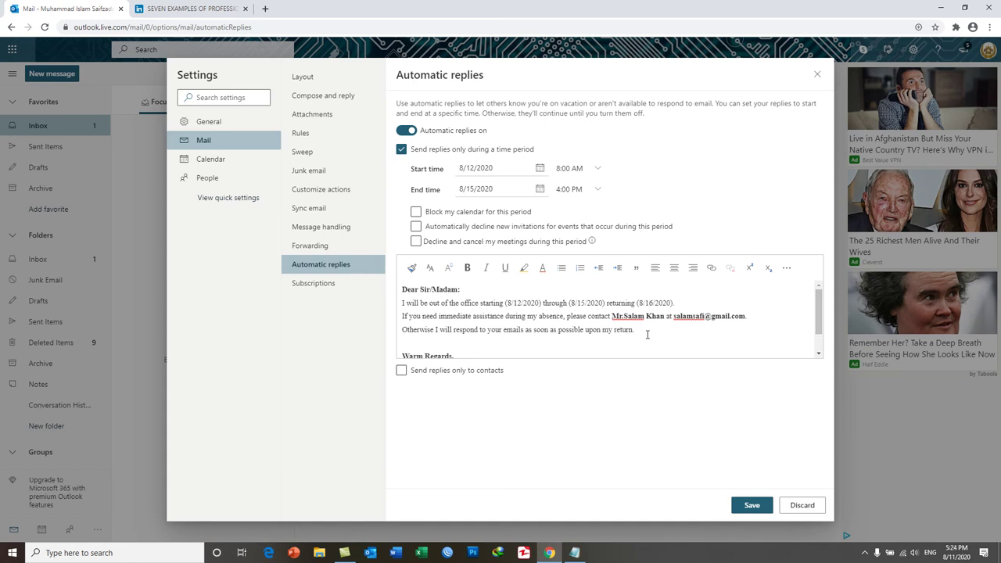
Delete 'Warm' from the 'Warm Regards,' sign-off and save the automatic reply settings
scroll(512, 326, down, 1)
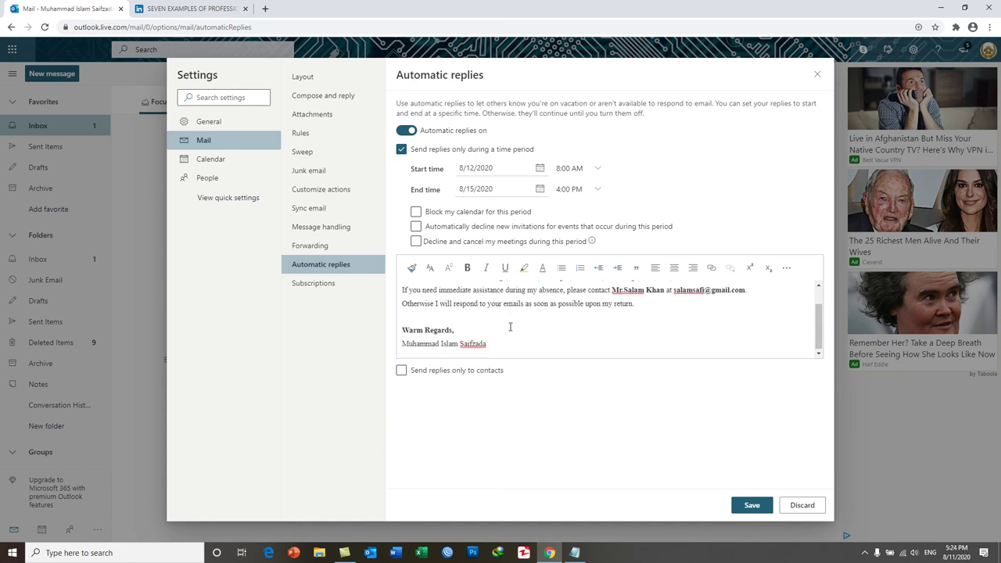
double_click(423, 329)
key(BackSpace)
key(Delete)
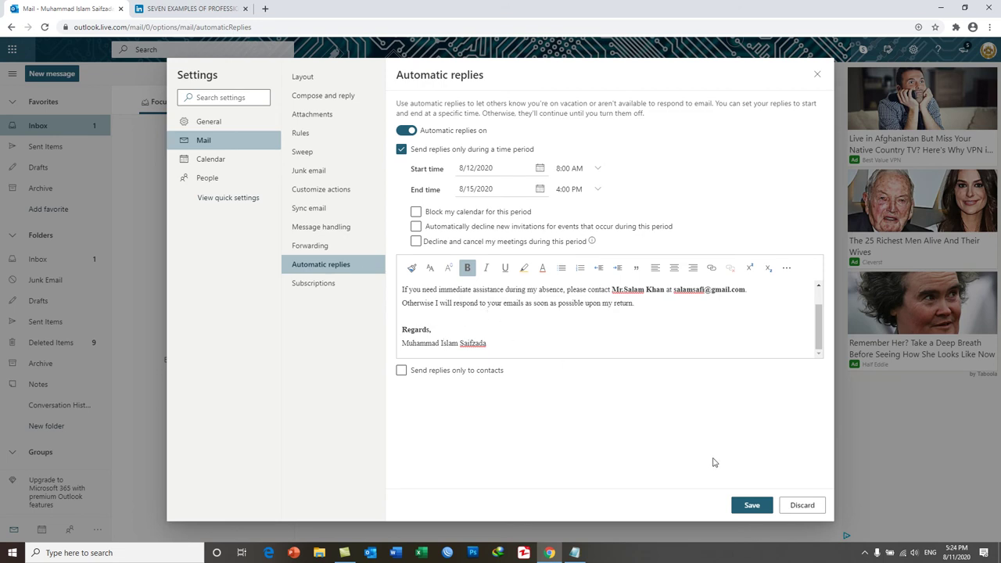
click(751, 506)
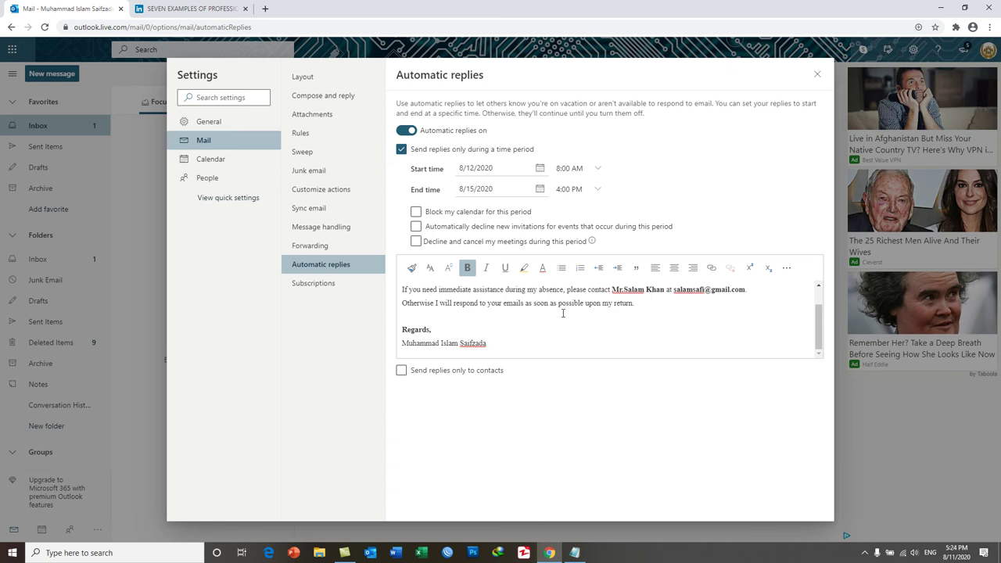
scroll(562, 312, up, 1)
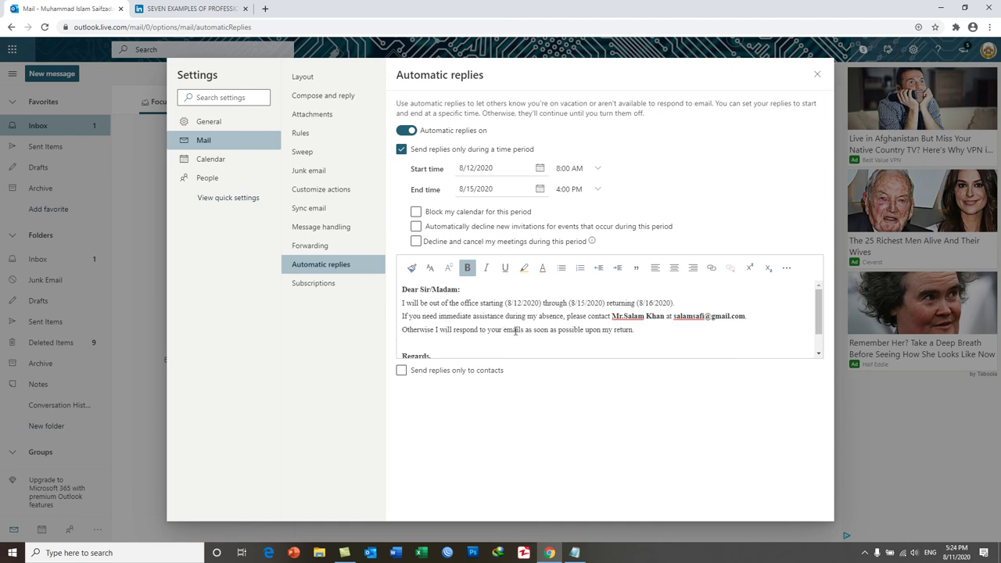
drag(612, 316, 635, 329)
double_click(628, 316)
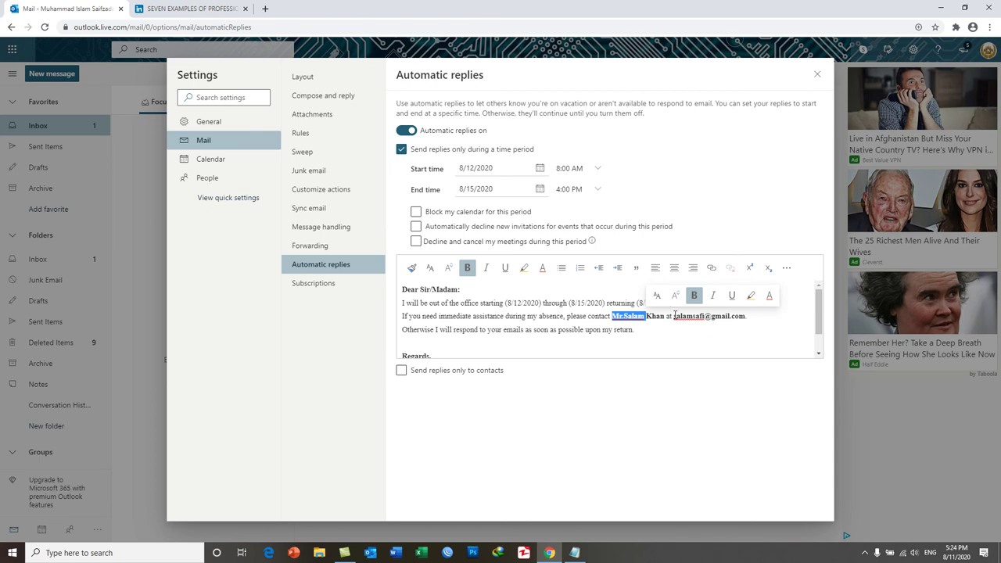
click(573, 330)
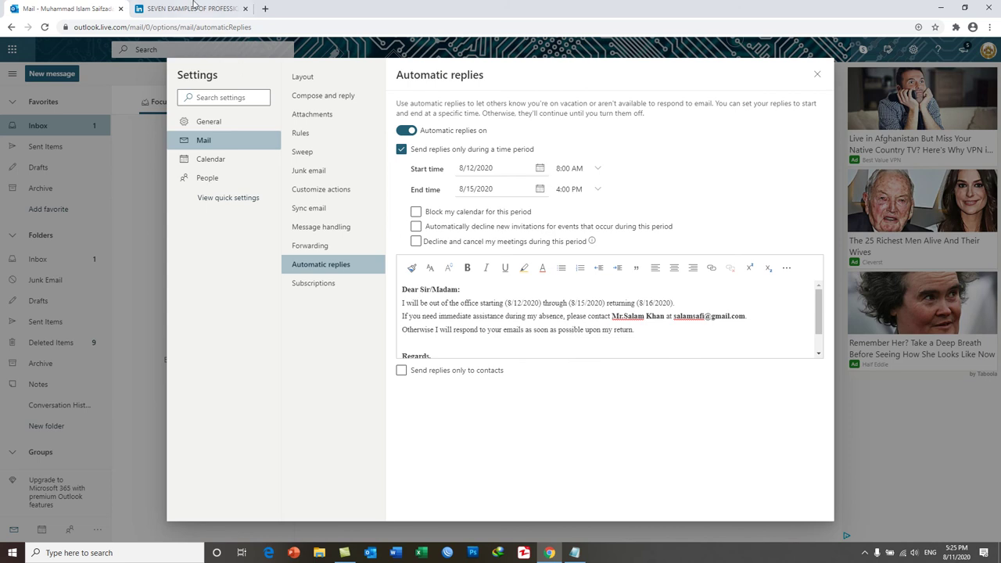
Switch to the LinkedIn out-of-office article and scroll down to Example 1's template
click(192, 8)
scroll(270, 132, up, 20)
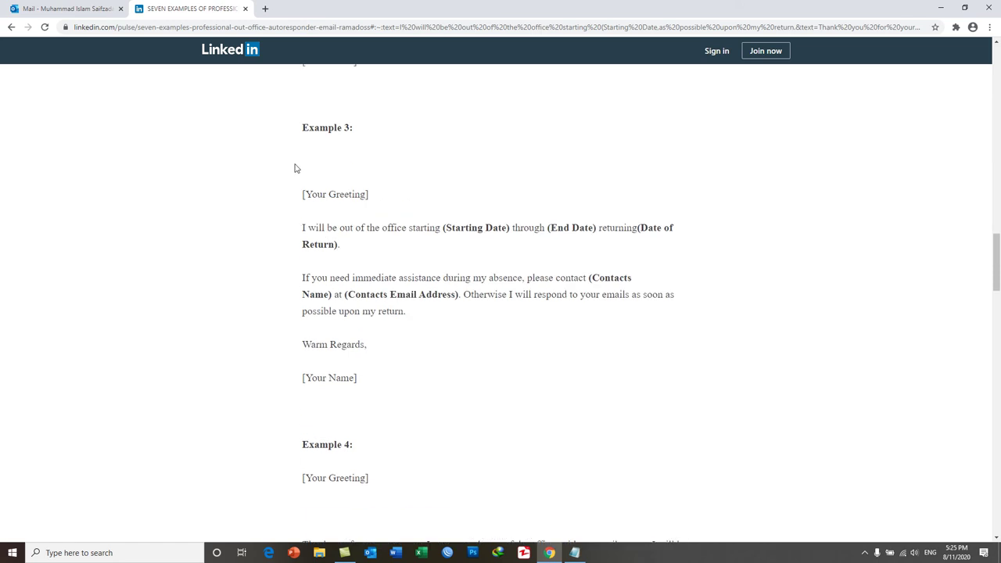
scroll(316, 175, up, 1)
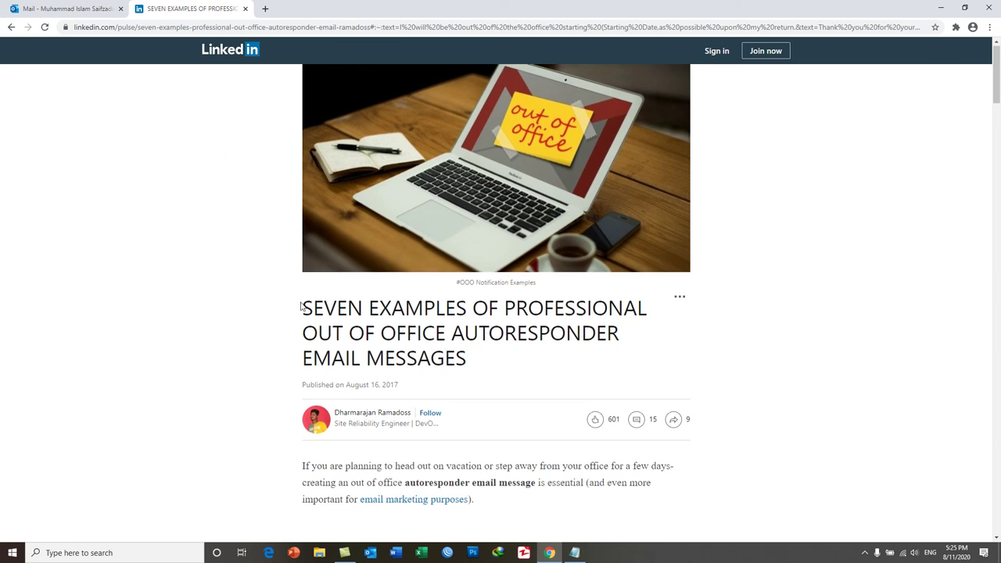
scroll(341, 373, down, 4)
scroll(341, 372, down, 3)
scroll(352, 311, up, 4)
scroll(352, 313, down, 7)
scroll(351, 312, down, 5)
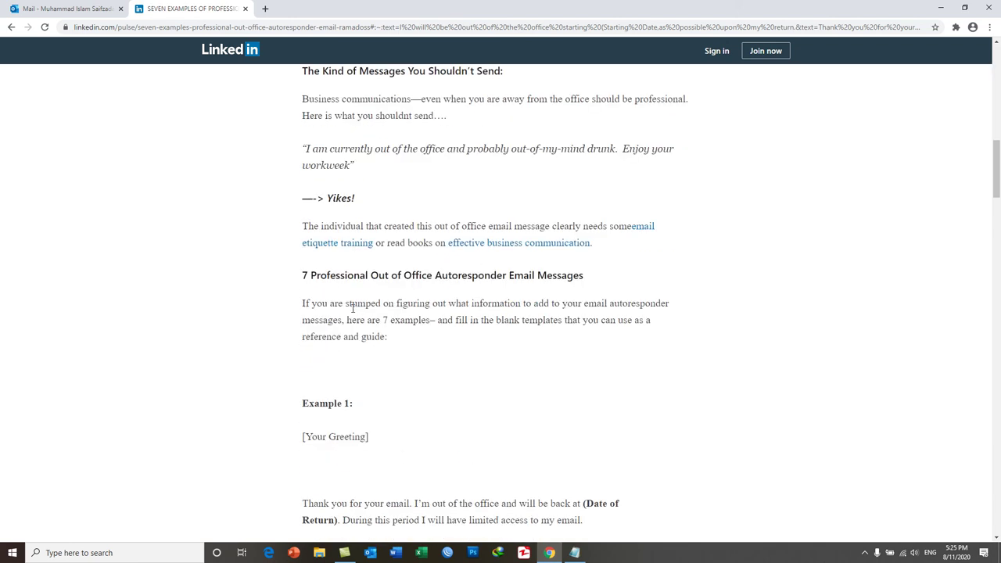
scroll(342, 337, down, 2)
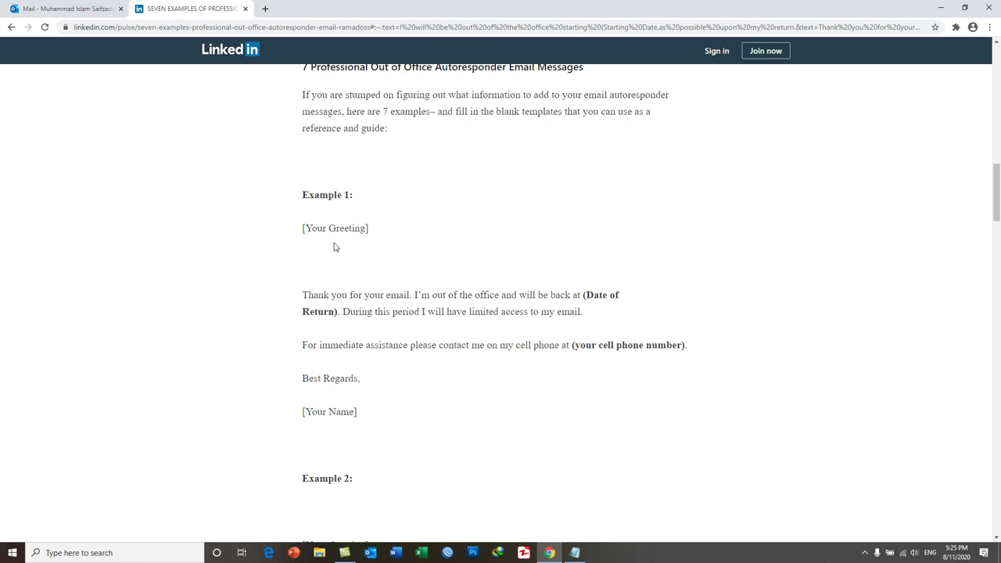
drag(309, 228, 324, 295)
click(309, 295)
click(514, 295)
Select Example 1's opening paragraph, then scroll down to the Example 2 template
triple_click(551, 312)
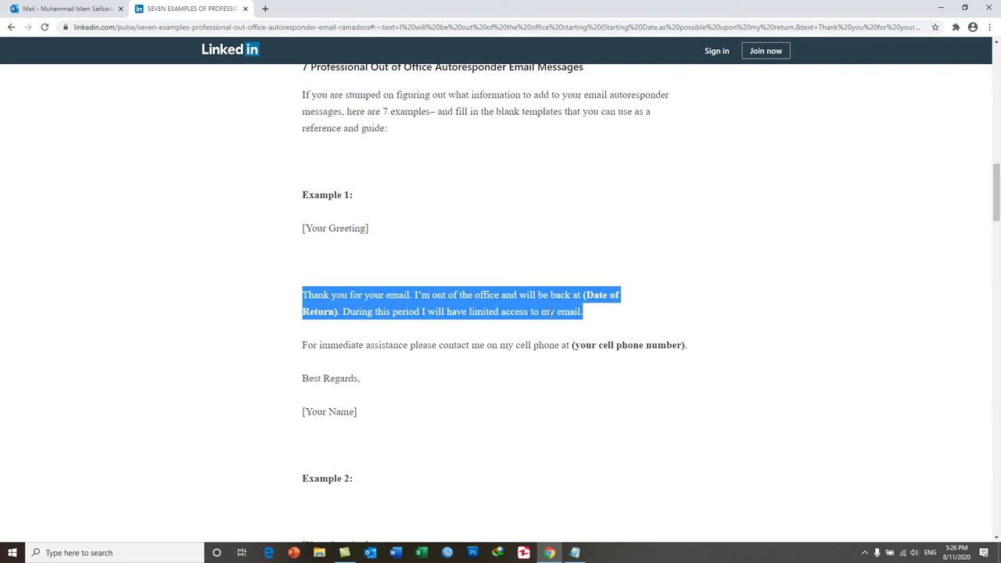
click(535, 333)
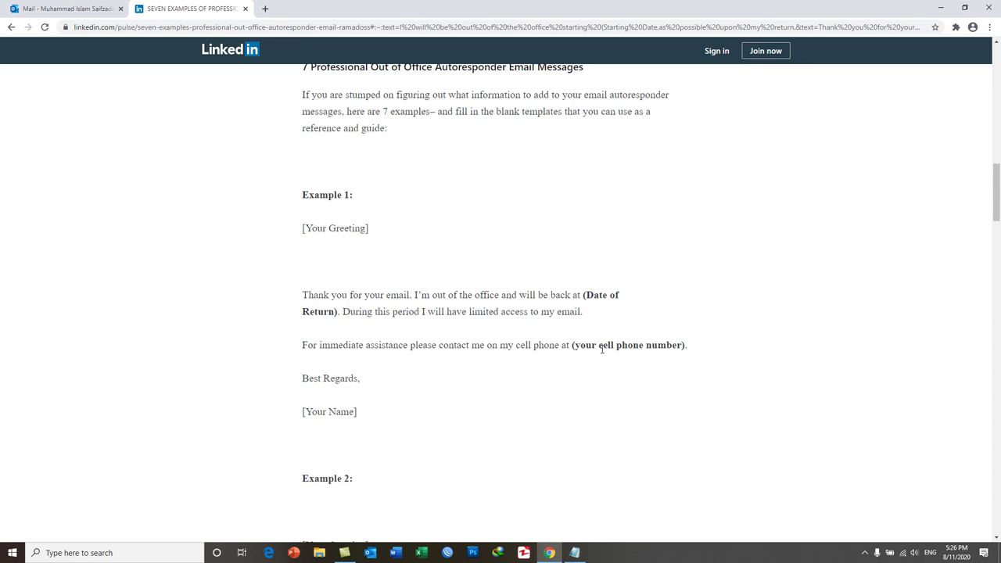
scroll(602, 350, down, 5)
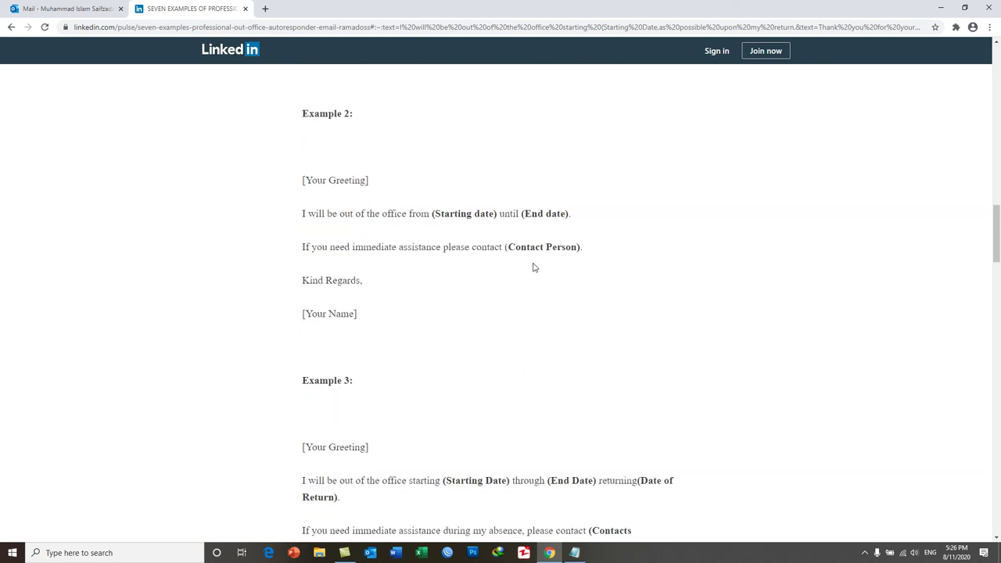